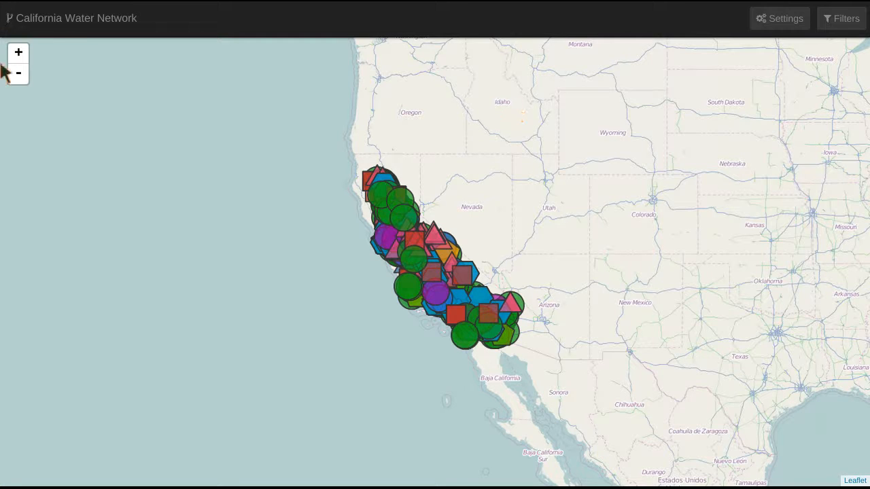
Filter the Sink nodes out of the network map while keeping Junction and all other node types displayed.
left_click(18, 54)
left_click(17, 55)
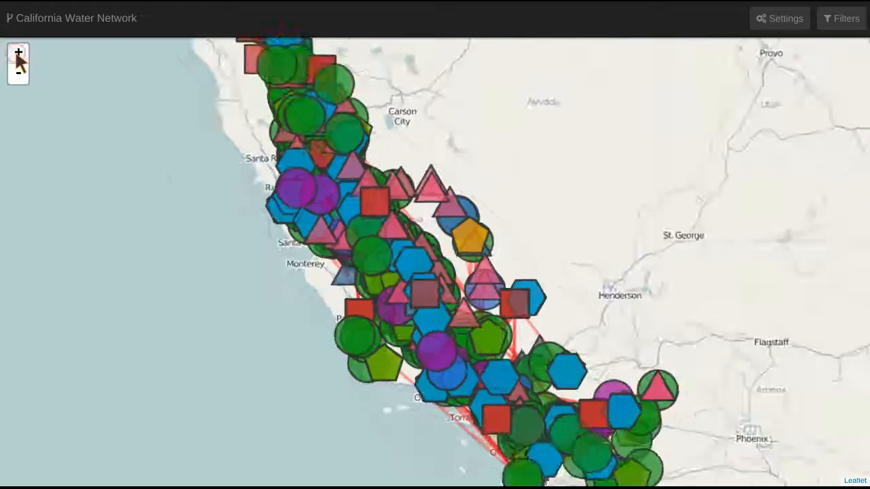
left_click_drag(318, 138, 502, 339)
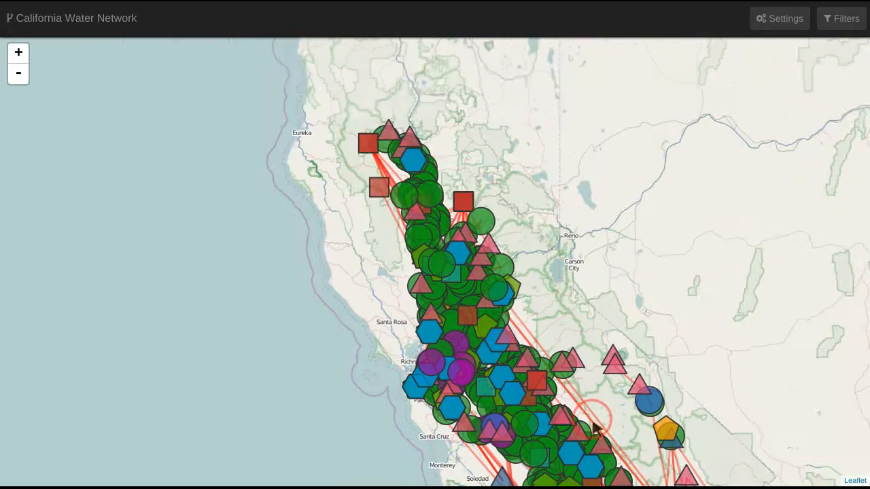
left_click(18, 53)
left_click_drag(234, 115, 275, 347)
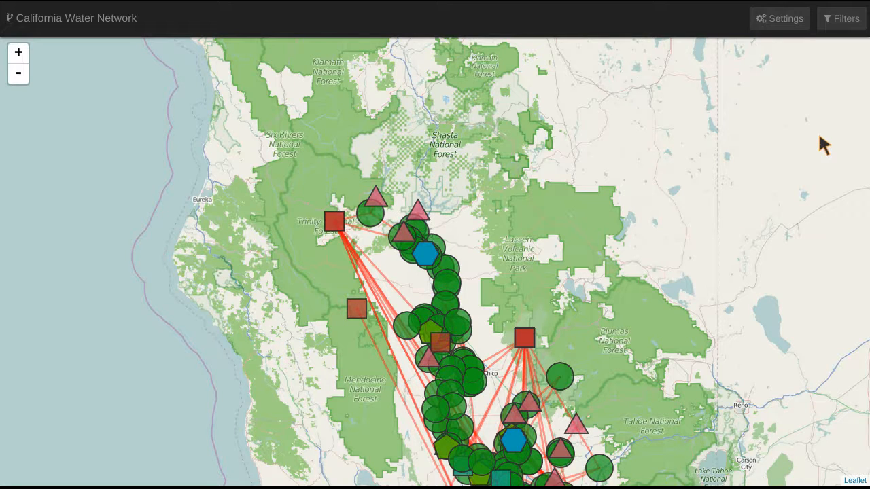
left_click(846, 22)
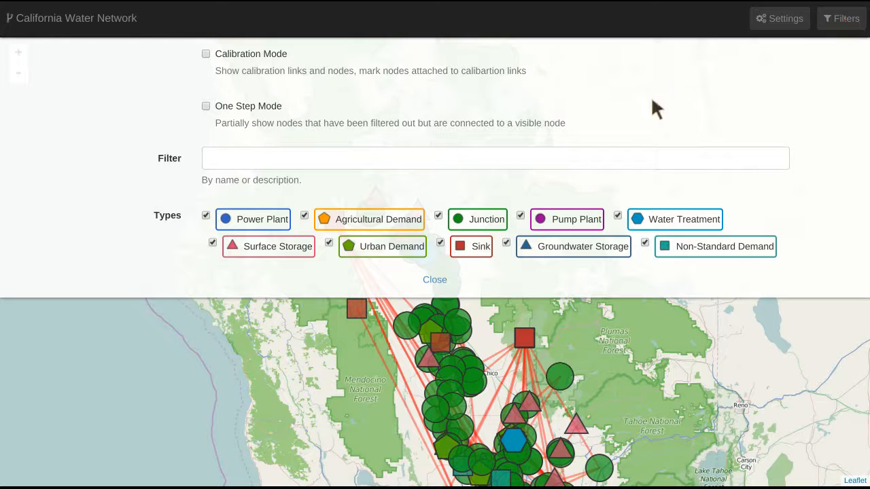
left_click(441, 243)
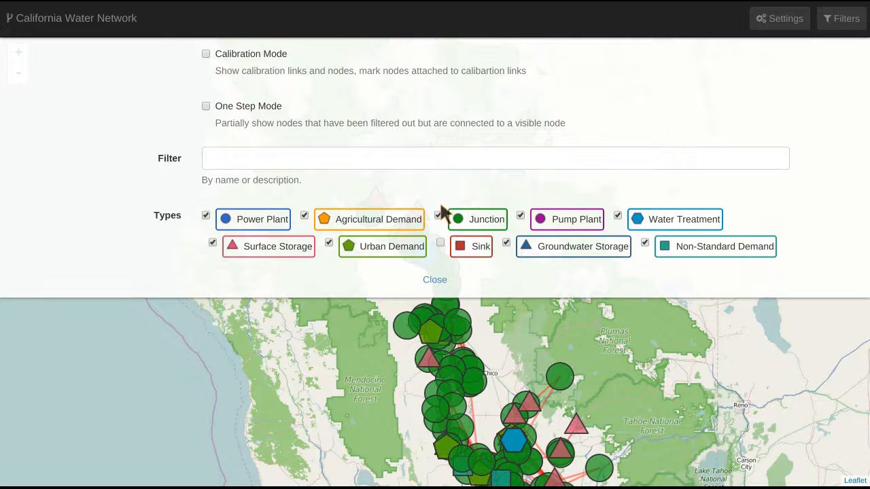
left_click(438, 215)
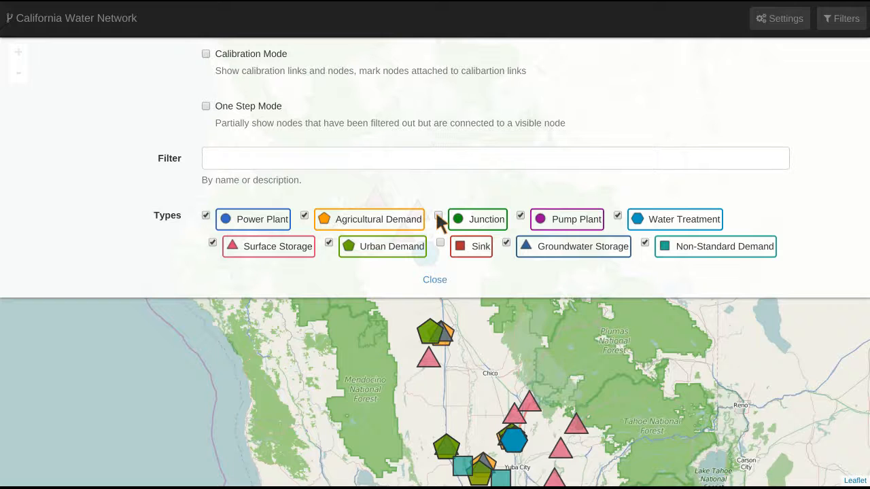
left_click(438, 216)
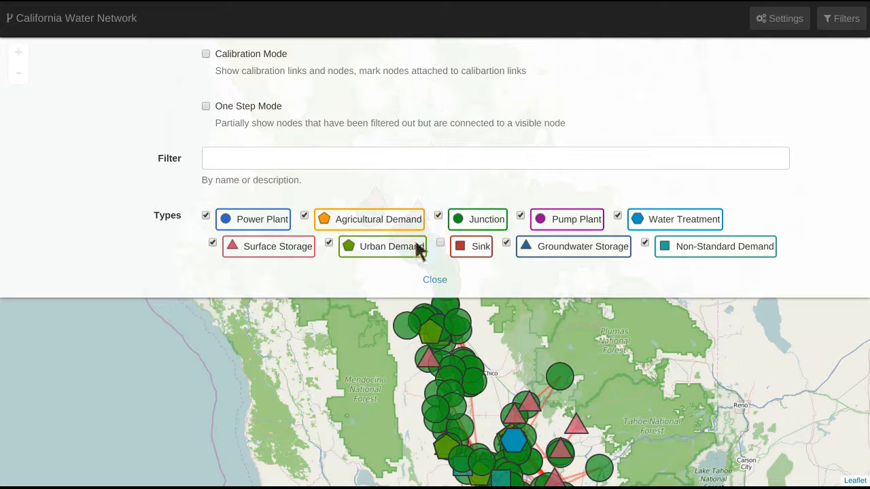
left_click(435, 280)
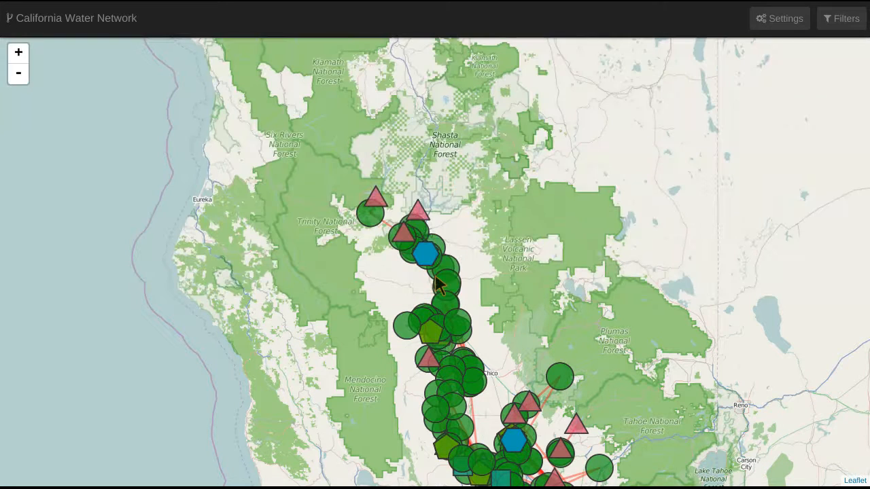
Open the details of the Whiskeytown Lake surface storage node, just west of Redding on the map.
left_click(14, 55)
left_click_drag(186, 149, 277, 328)
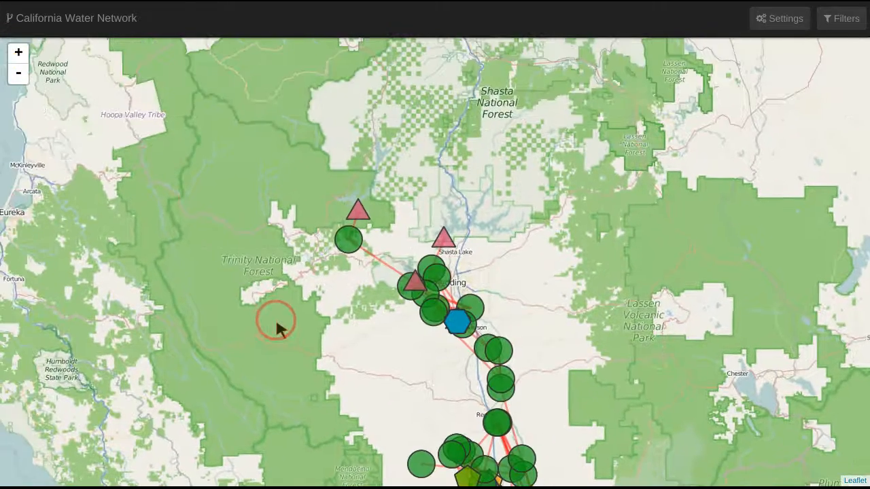
left_click(416, 285)
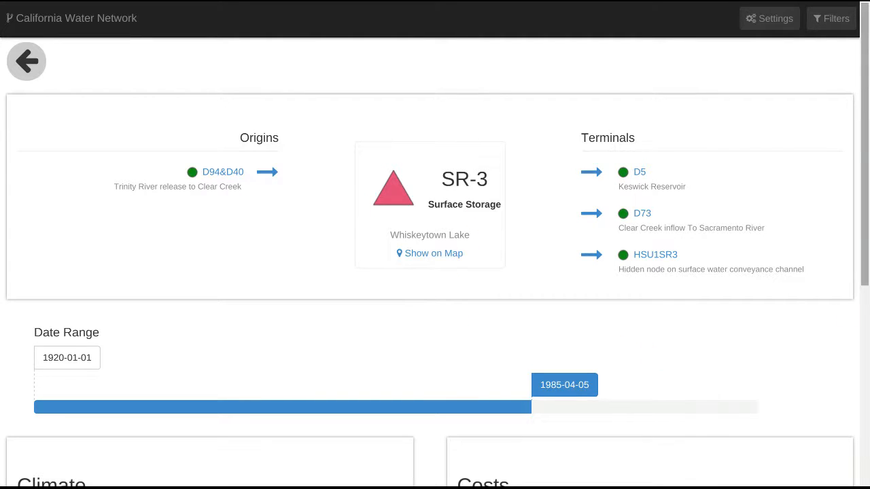
Review Whiskeytown Lake's climate and cost charts, displaying the monthly variable costs for May and June.
scroll(852, 238, "down", 4)
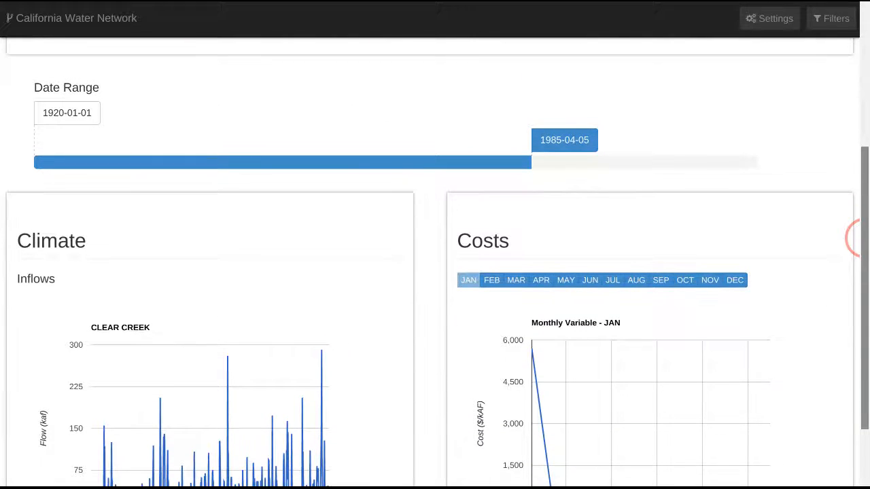
scroll(854, 369, "down", 2)
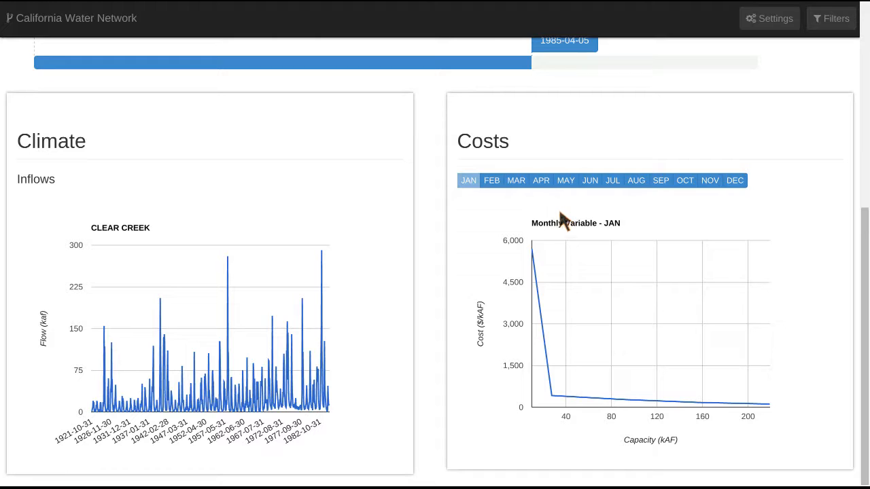
left_click(566, 180)
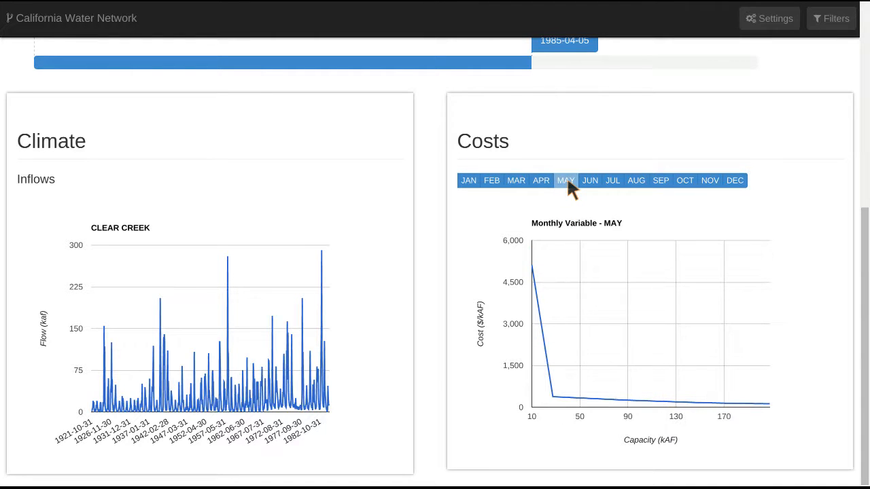
left_click(586, 181)
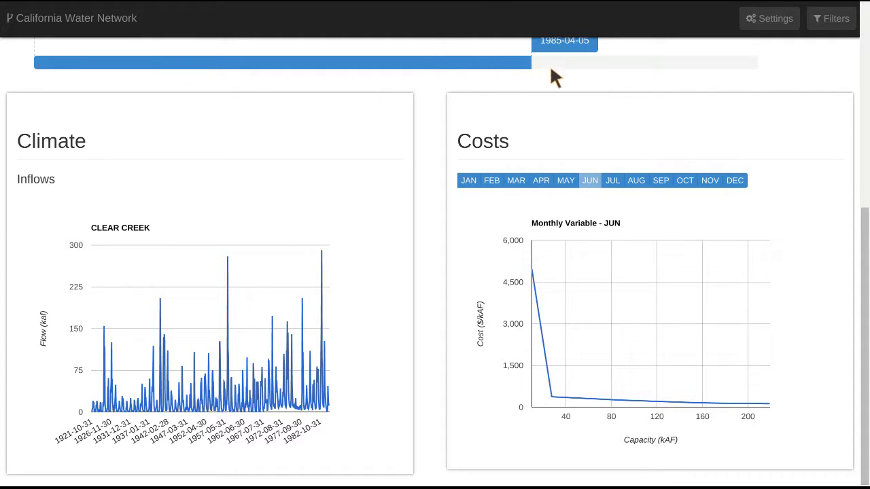
Narrow the data's date range to 1926-06-01 through 1972-03-29.
left_click_drag(546, 44, 401, 49)
left_click_drag(226, 64, 275, 64)
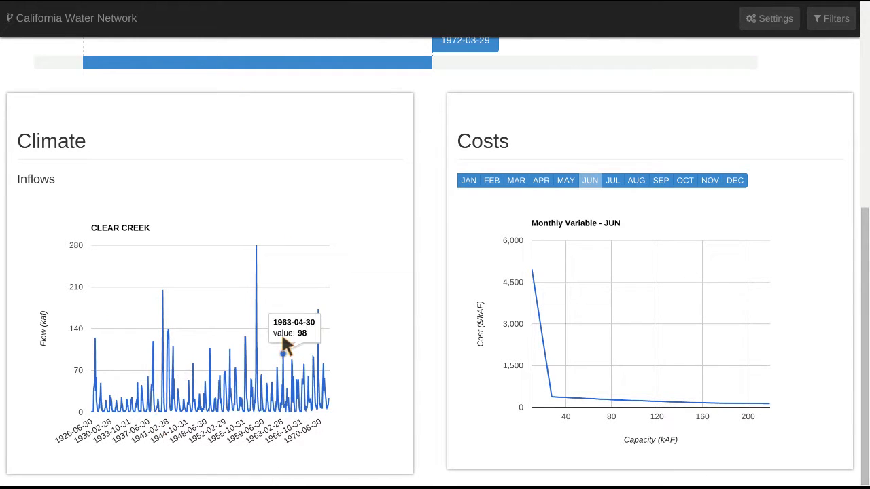
left_click_drag(864, 326, 862, 6)
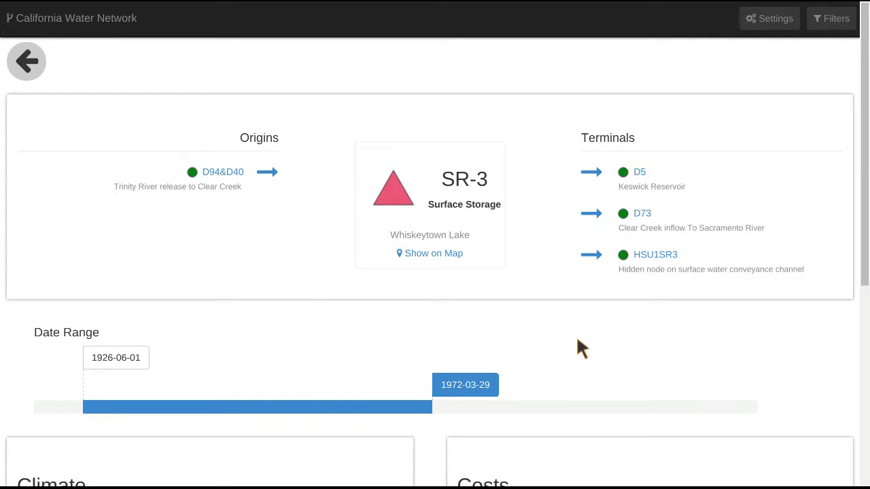
Inspect the D73 junction downstream of Whiskeytown Lake, and the climate and cost data of the SR-3_D73 diversion joining the two nodes.
left_click(642, 214)
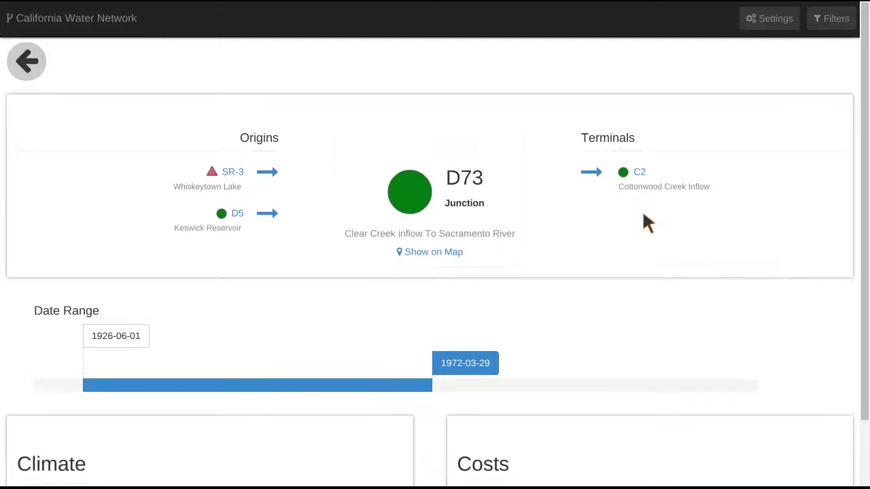
left_click(228, 171)
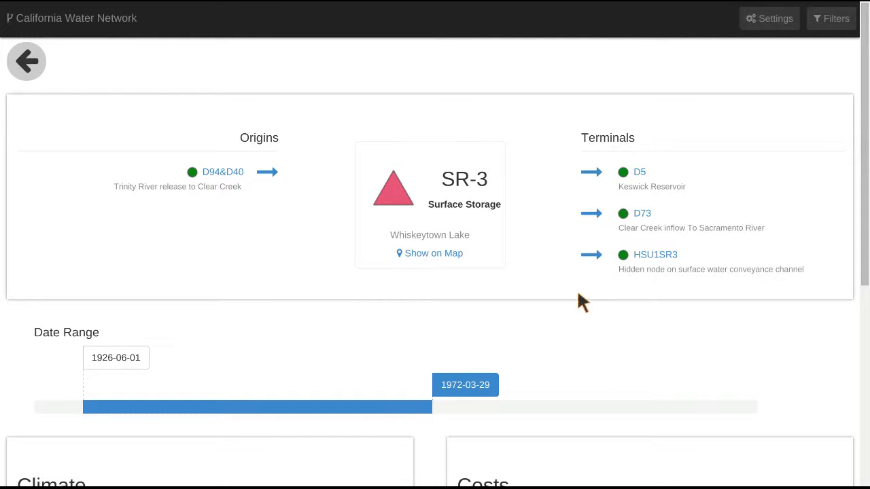
left_click(590, 213)
scroll(614, 350, "down", 1)
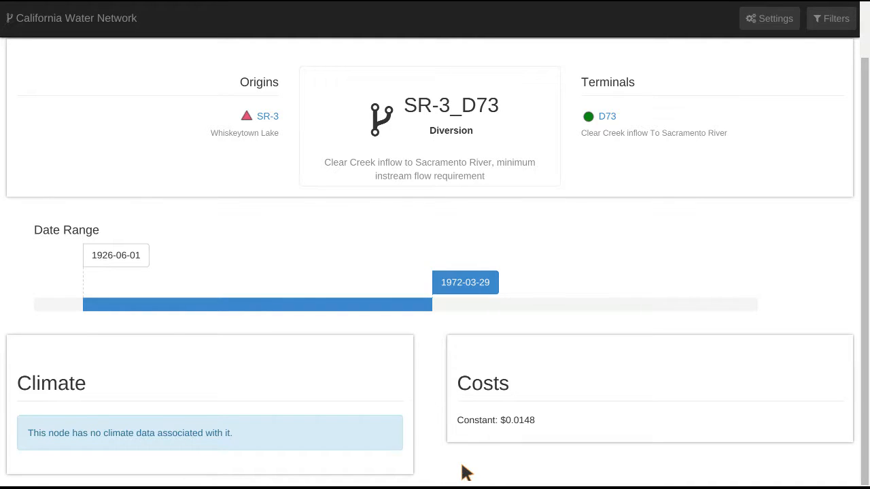
Follow the network downstream through D73, C2, D74 and HSU1D74 to the CVPM1 agricultural demand node.
left_click(607, 116)
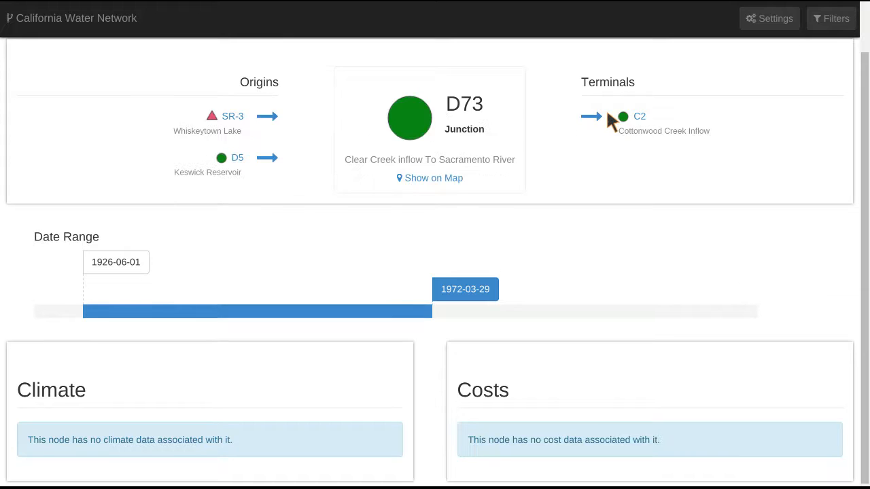
left_click(638, 117)
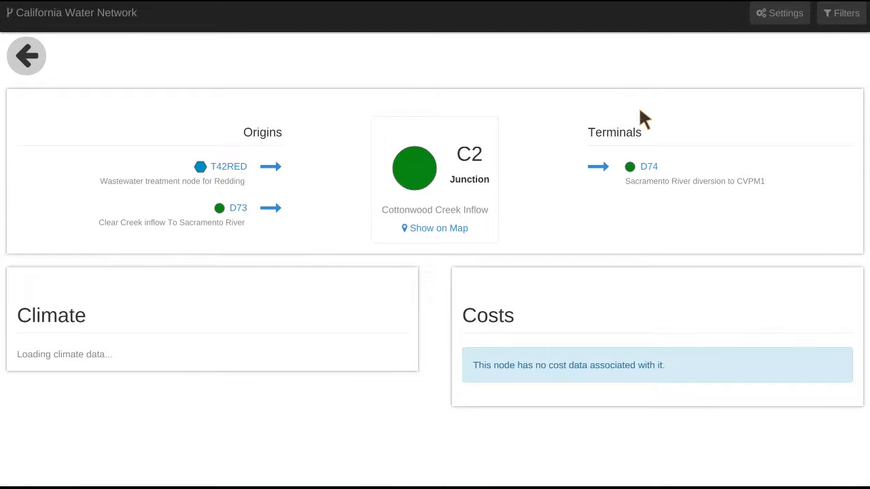
left_click(639, 166)
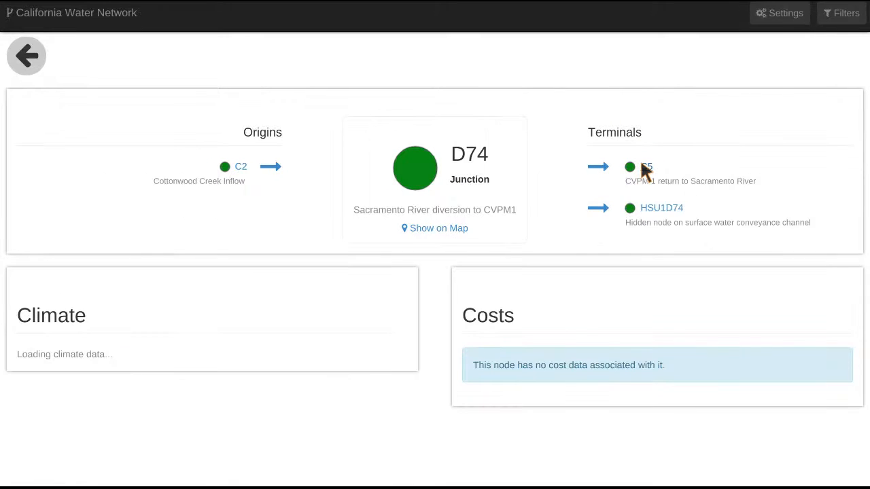
left_click(650, 207)
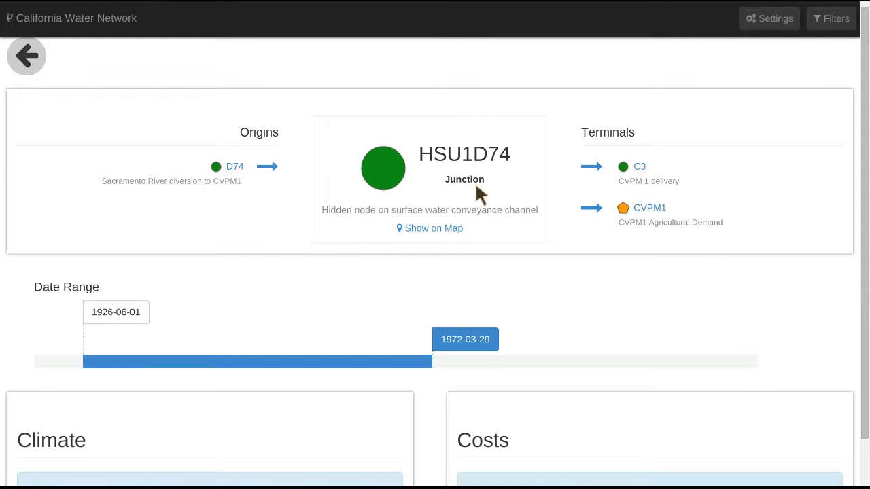
left_click(647, 207)
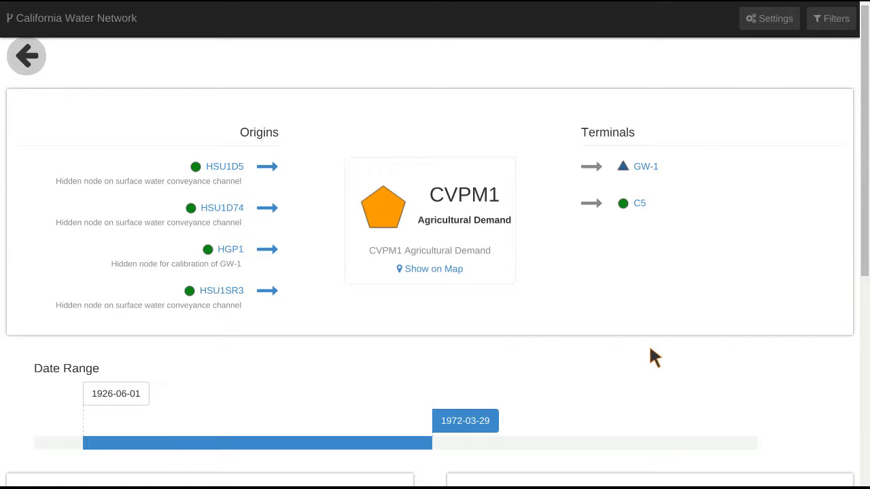
Display CVPM1's monthly variable costs for June and show the node's location on the map.
scroll(650, 350, "down", 5)
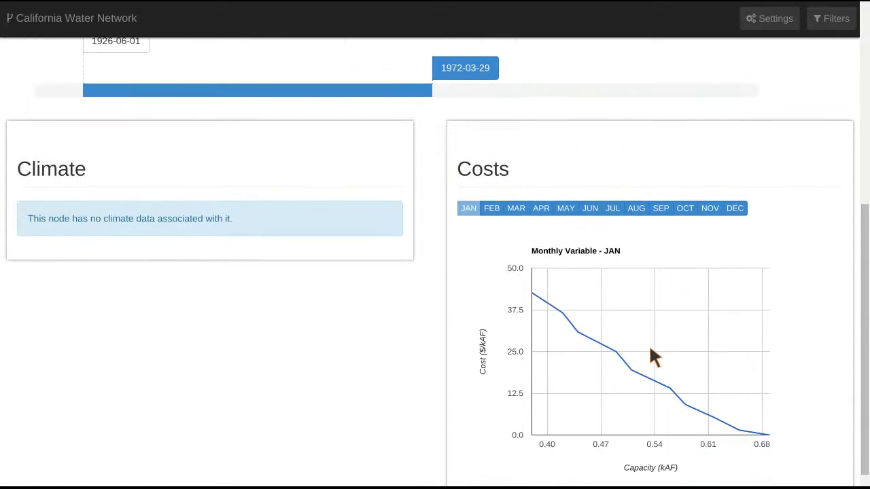
scroll(649, 352, "down", 1)
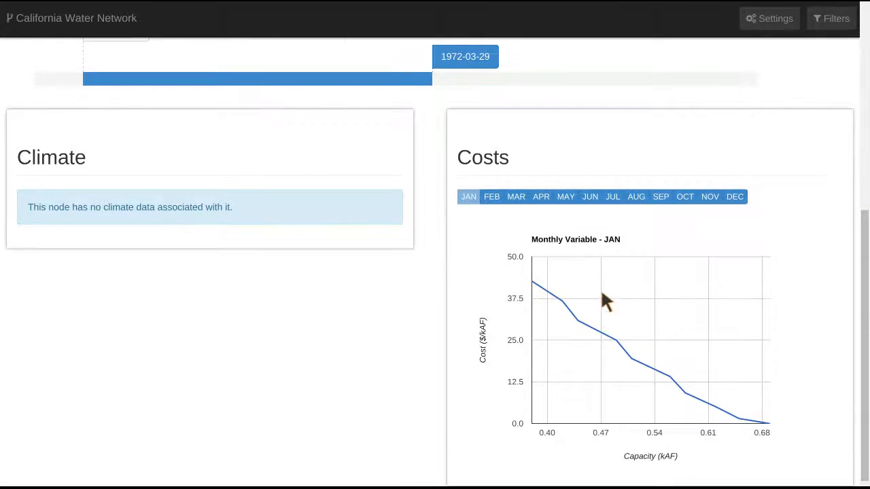
left_click(589, 202)
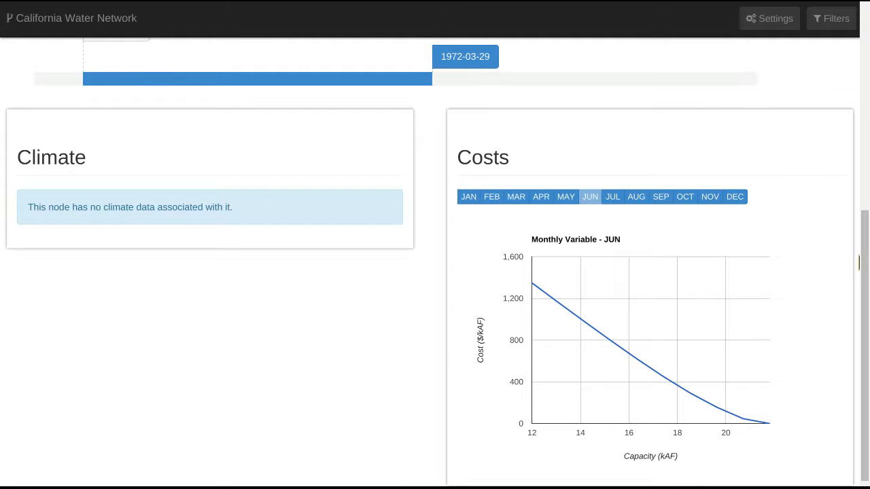
left_click_drag(855, 254, 837, 13)
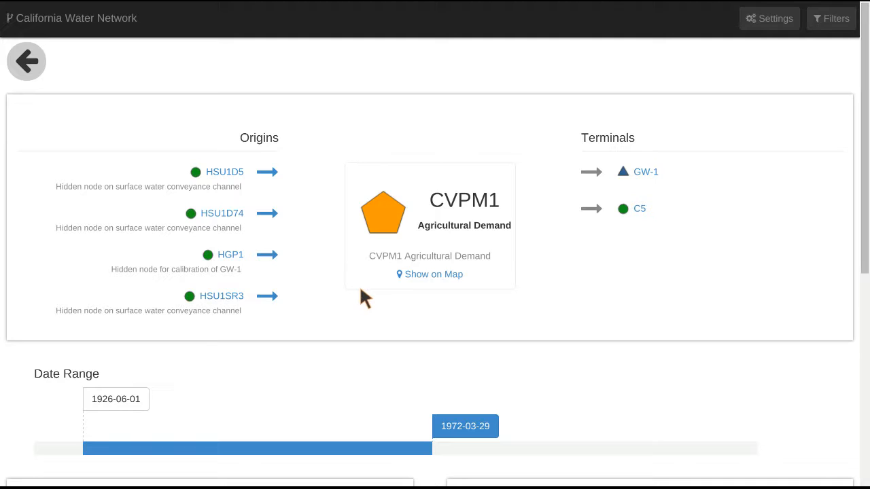
left_click(429, 284)
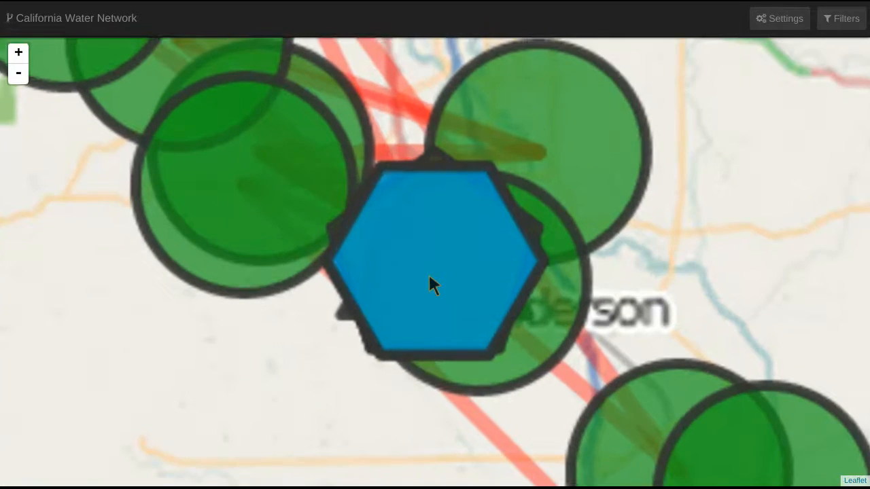